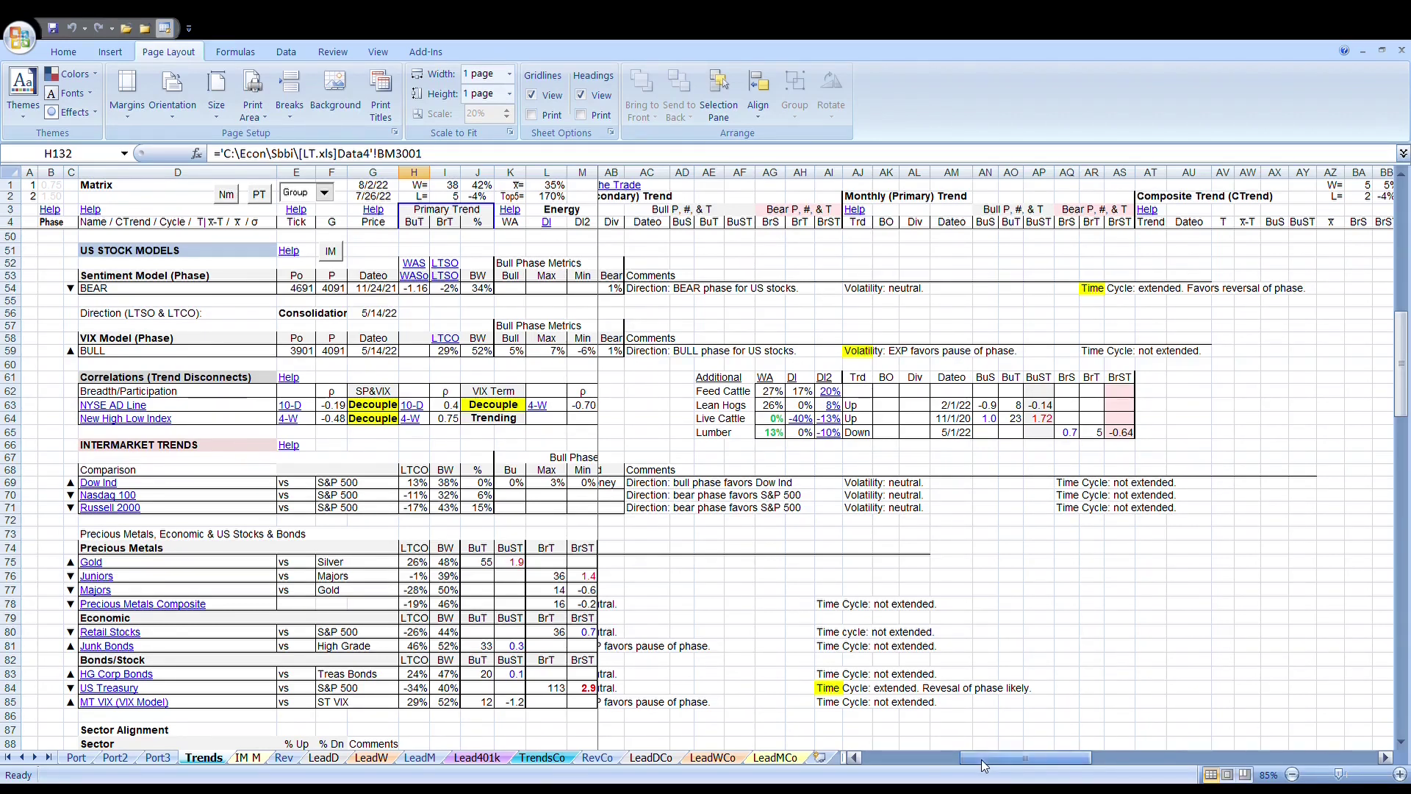
pyautogui.moveTo(981, 765)
pyautogui.mouseDown()
pyautogui.moveTo(1007, 770)
pyautogui.moveTo(990, 772)
pyautogui.mouseUp()
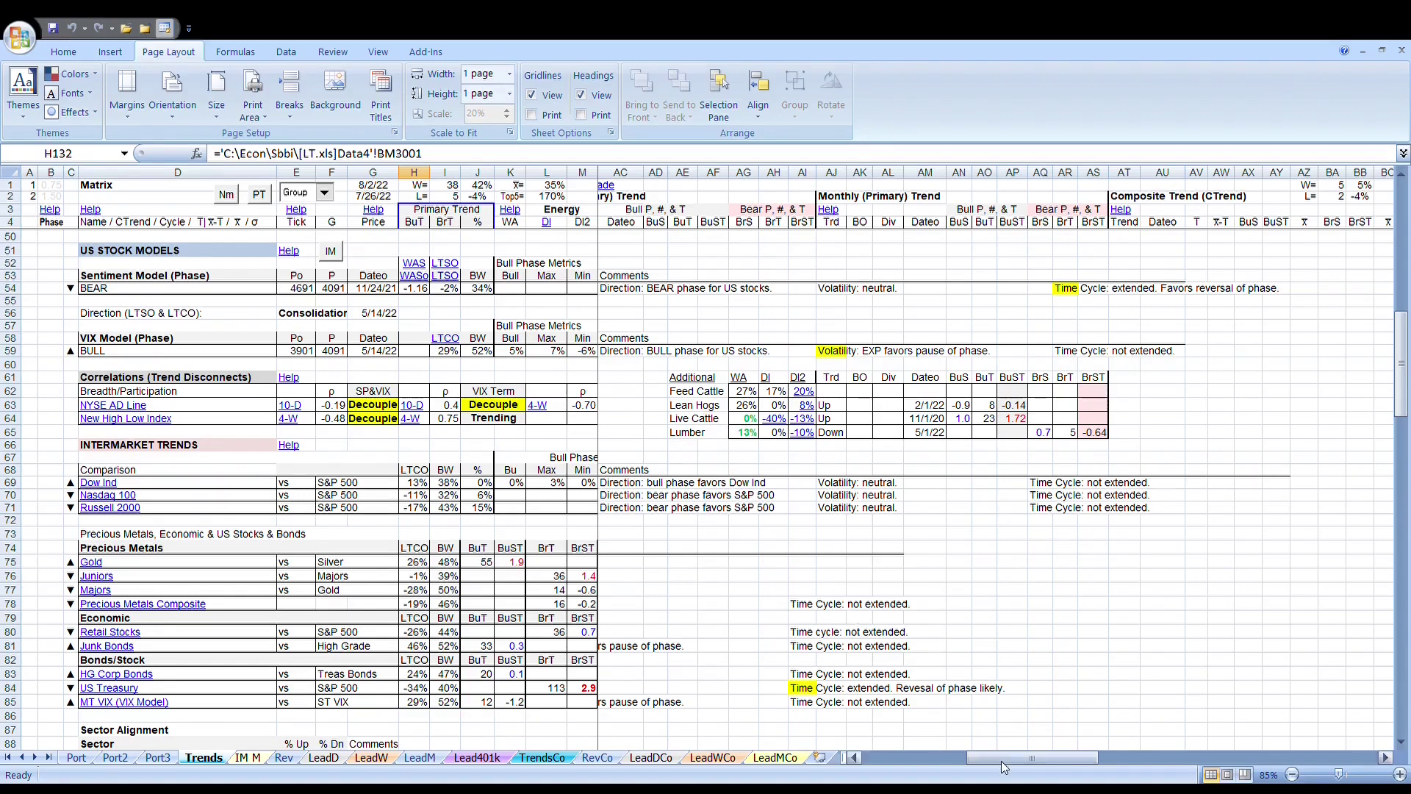
pyautogui.moveTo(1008, 757); pyautogui.dragTo(1226, 760)
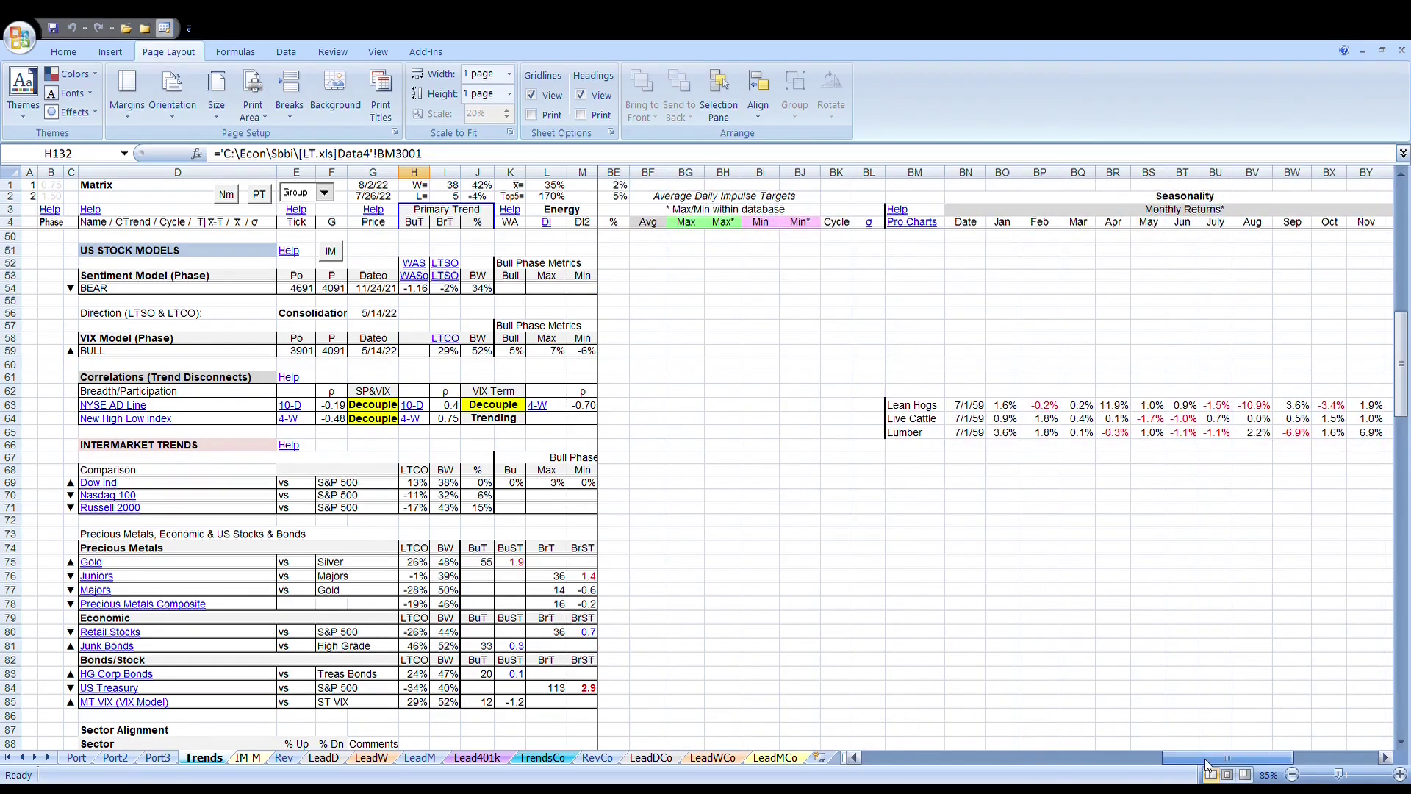